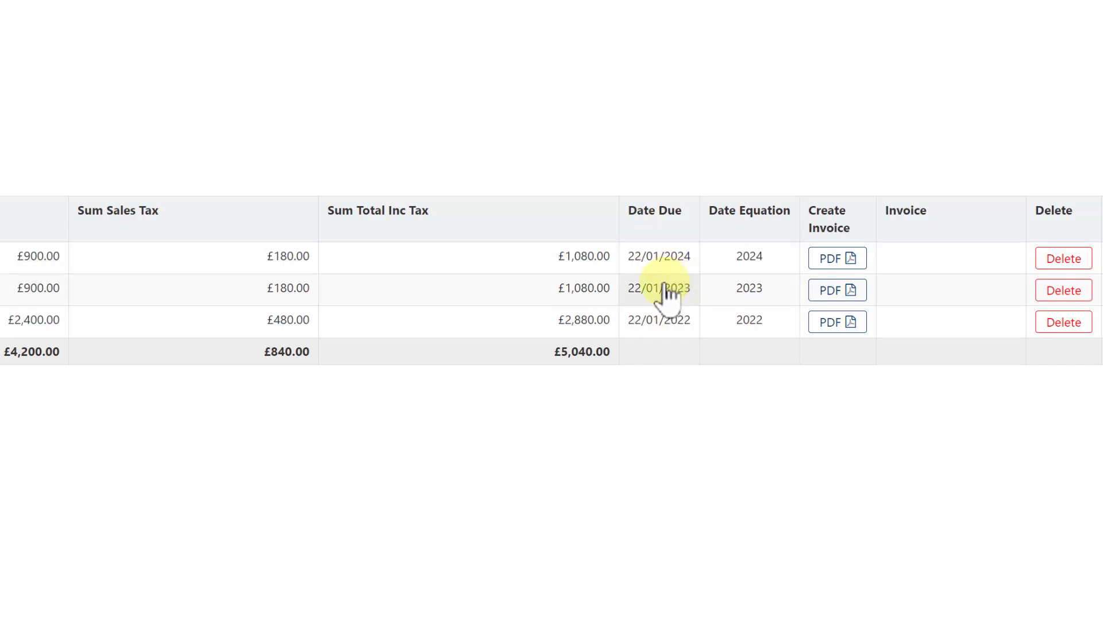
# Set the Date Due of the second invoice in the list to 22/01/2026
pyautogui.click(666, 288)
pyautogui.click(628, 218)
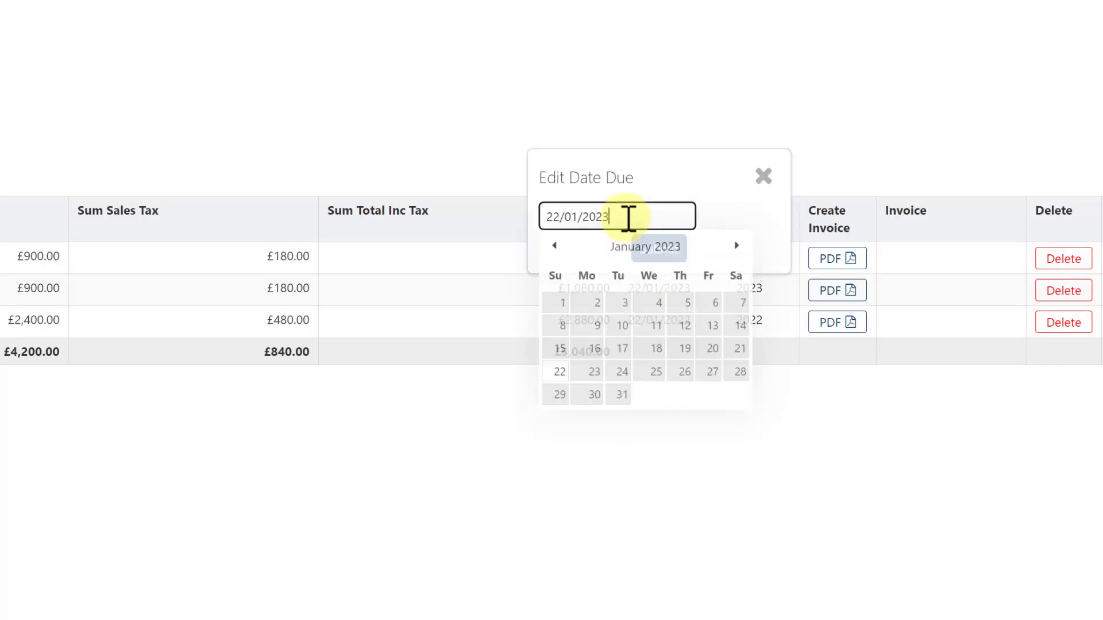
pyautogui.press('BackSpace')
pyautogui.write('6')
pyautogui.click(654, 248)
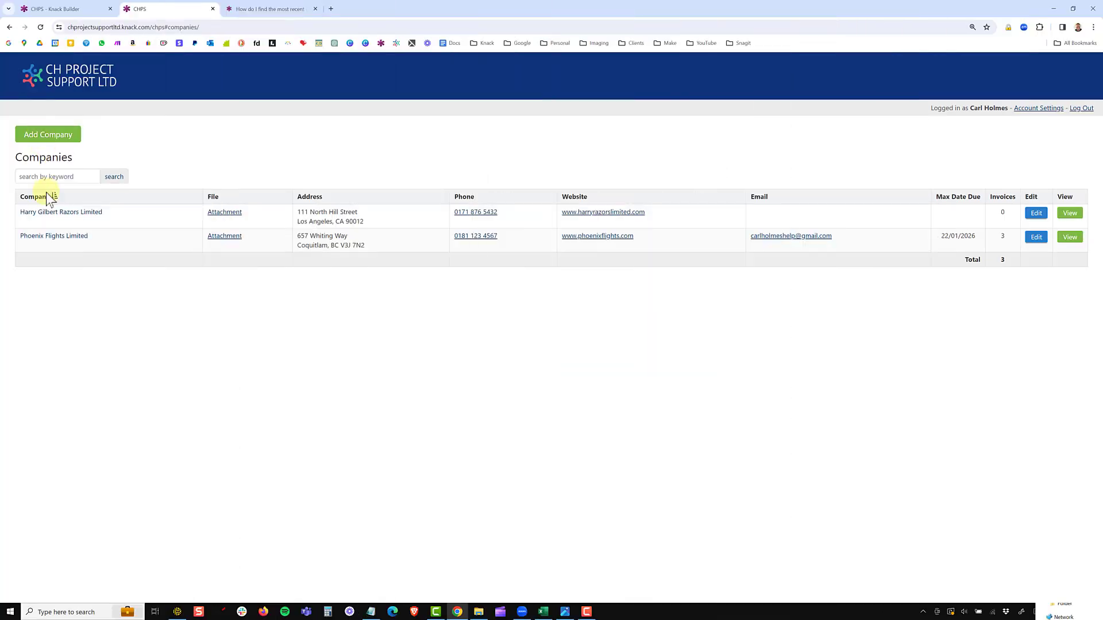
# Open invoice INV19 of Phoenix Flights Limited and read the Knack article on finding the most recent date from a connected table
pyautogui.click(53, 239)
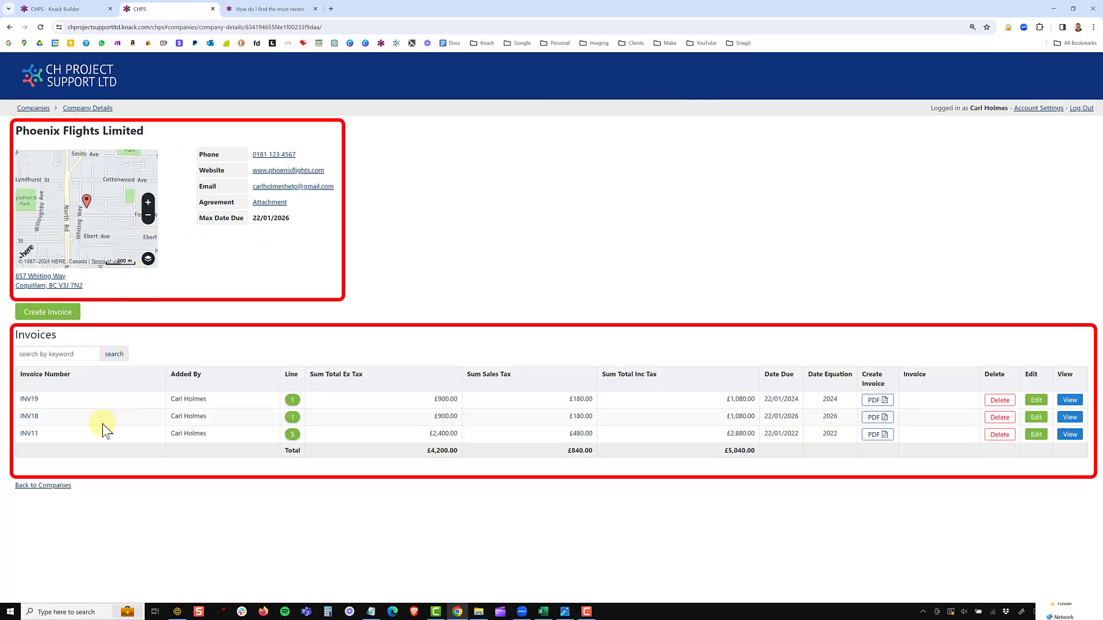
pyautogui.click(29, 402)
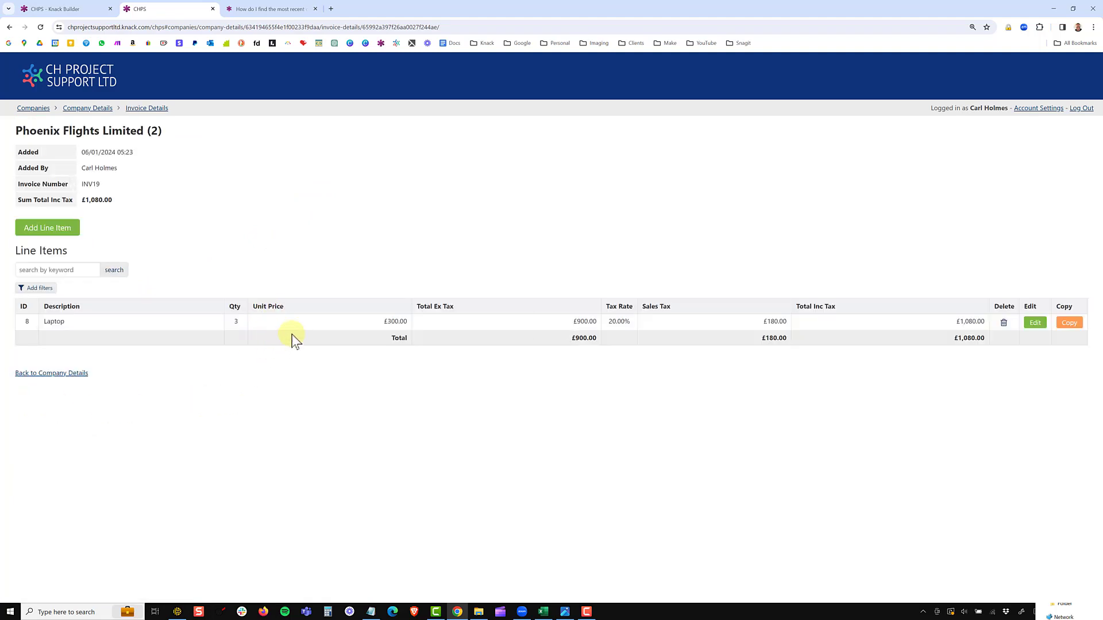
pyautogui.hotkey('ctrl', 'Tab')
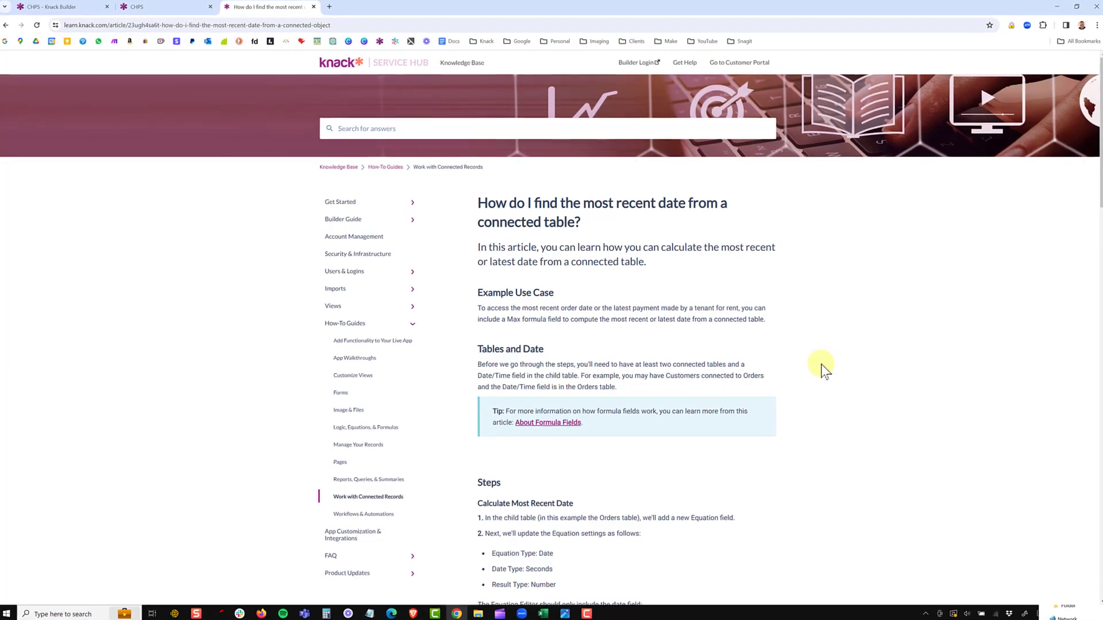
pyautogui.scroll(-5, 756, 380)
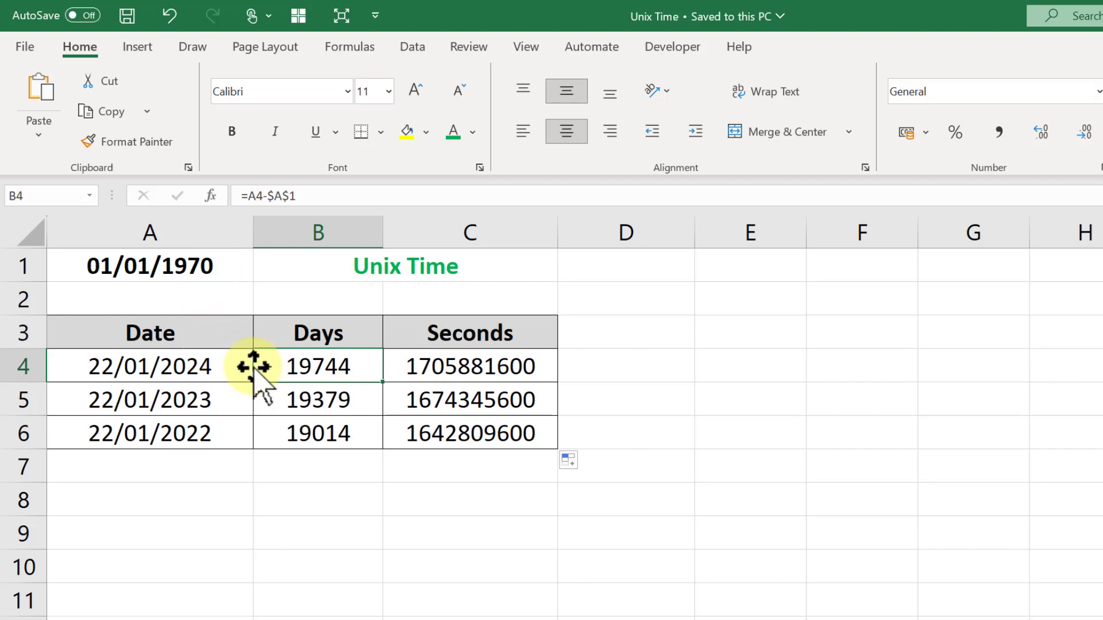
# Switch to the Unix Time workbook in Excel and examine the formulas converting the dates to days and seconds since 01/01/1970
pyautogui.moveTo(227, 374); pyautogui.dragTo(226, 433)
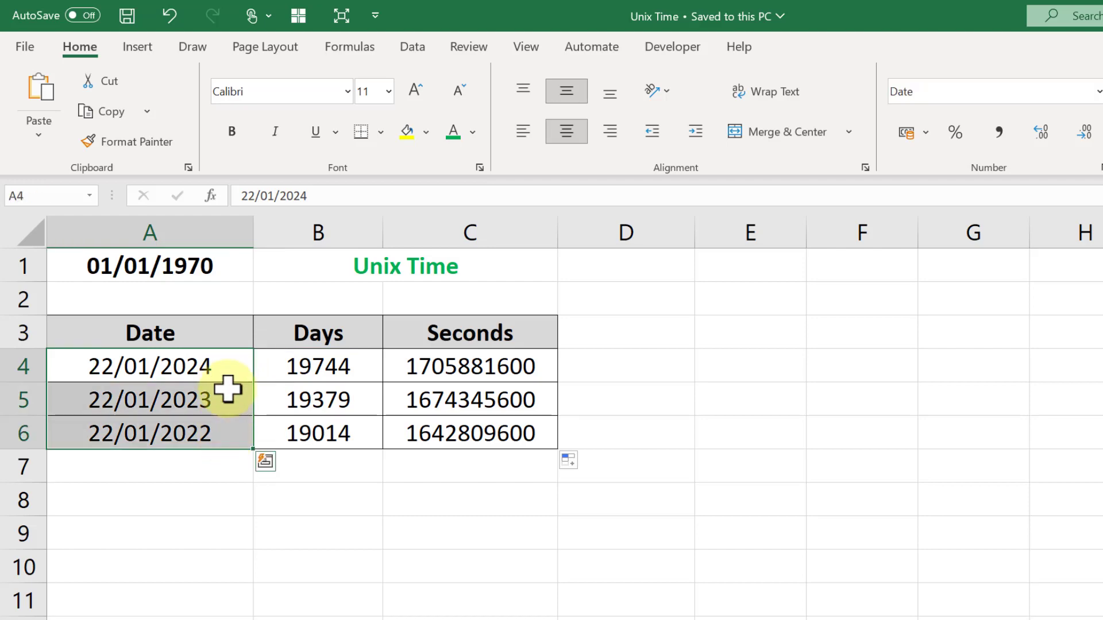
pyautogui.click(332, 542)
pyautogui.click(333, 368)
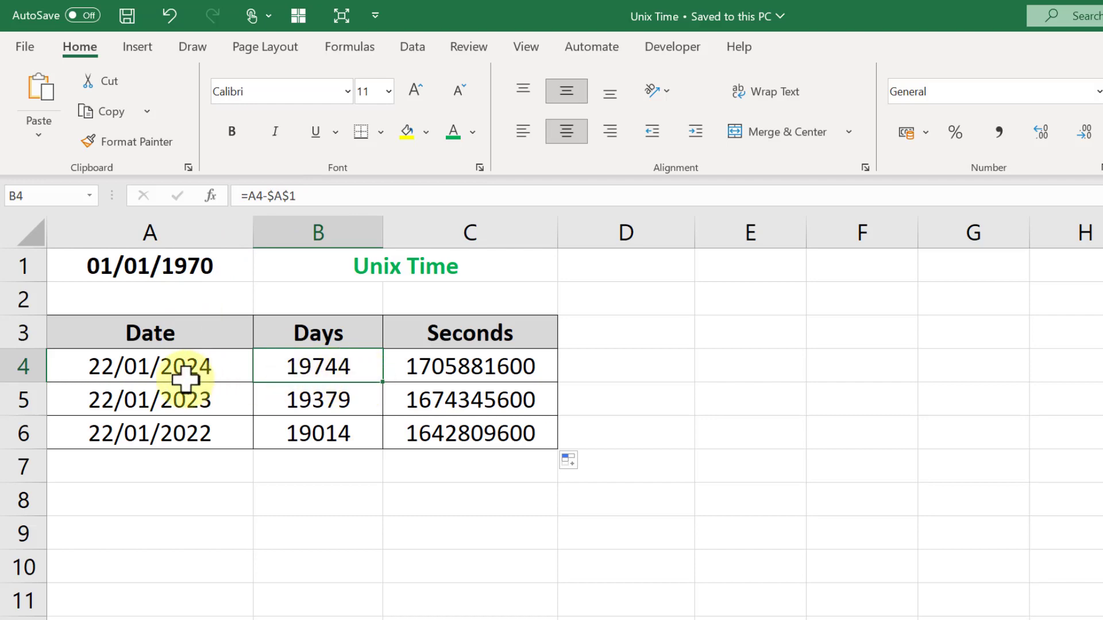
pyautogui.moveTo(166, 373); pyautogui.dragTo(282, 368)
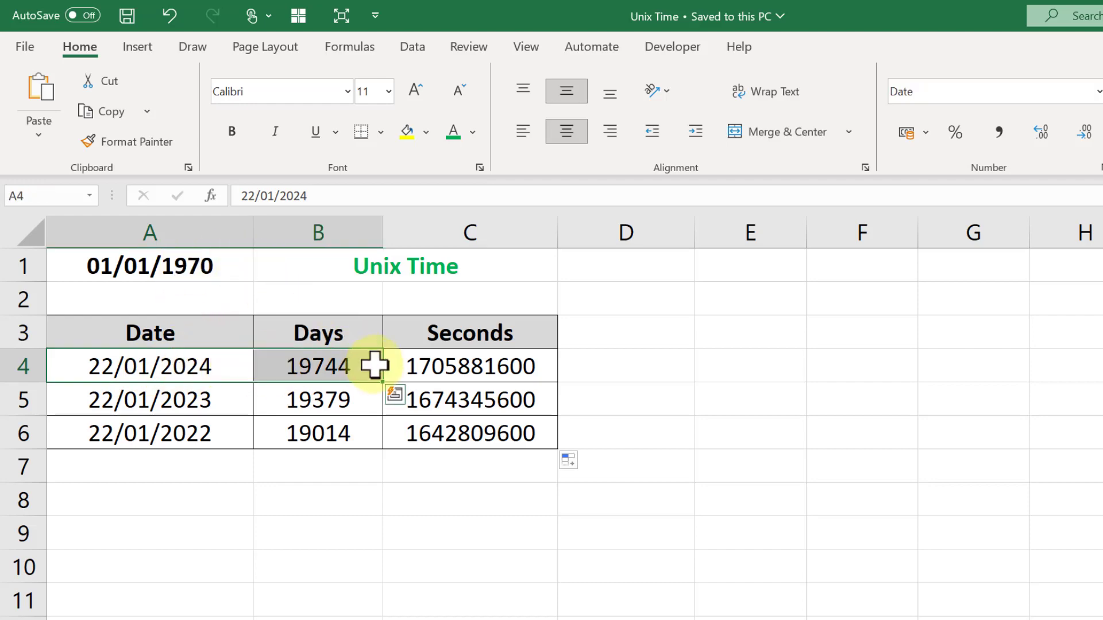
pyautogui.click(465, 368)
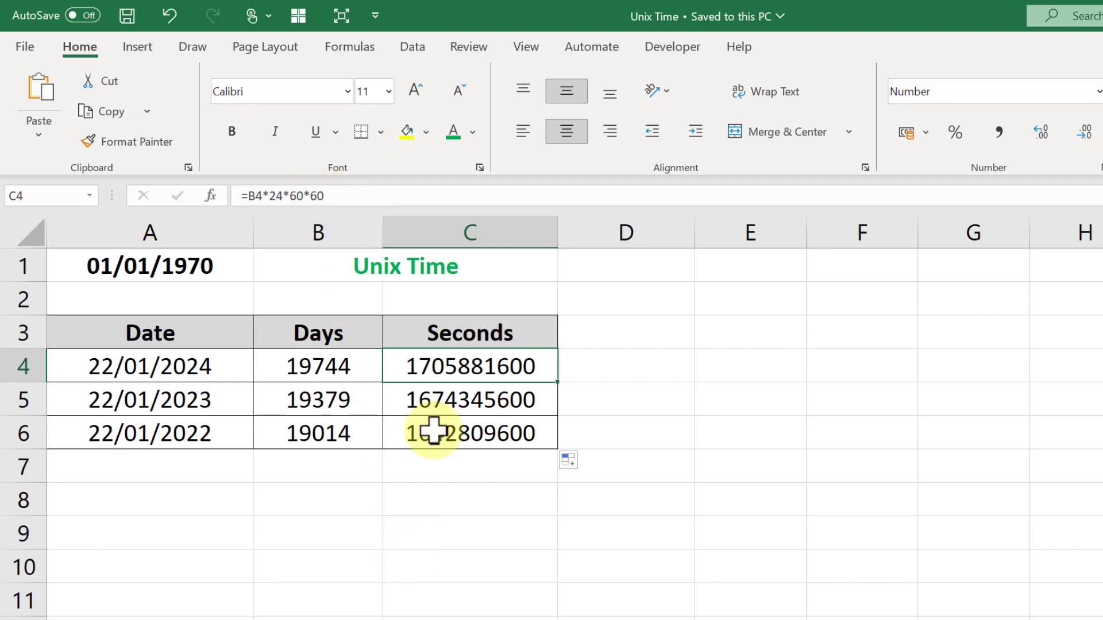
pyautogui.click(490, 230)
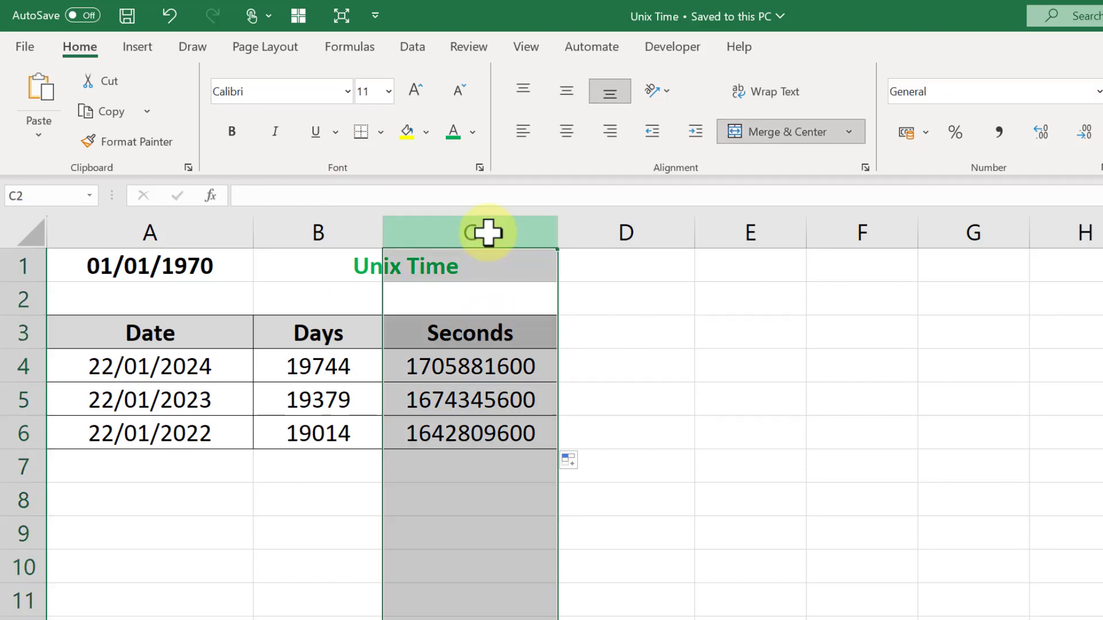
pyautogui.click(456, 574)
pyautogui.moveTo(490, 372); pyautogui.dragTo(483, 419)
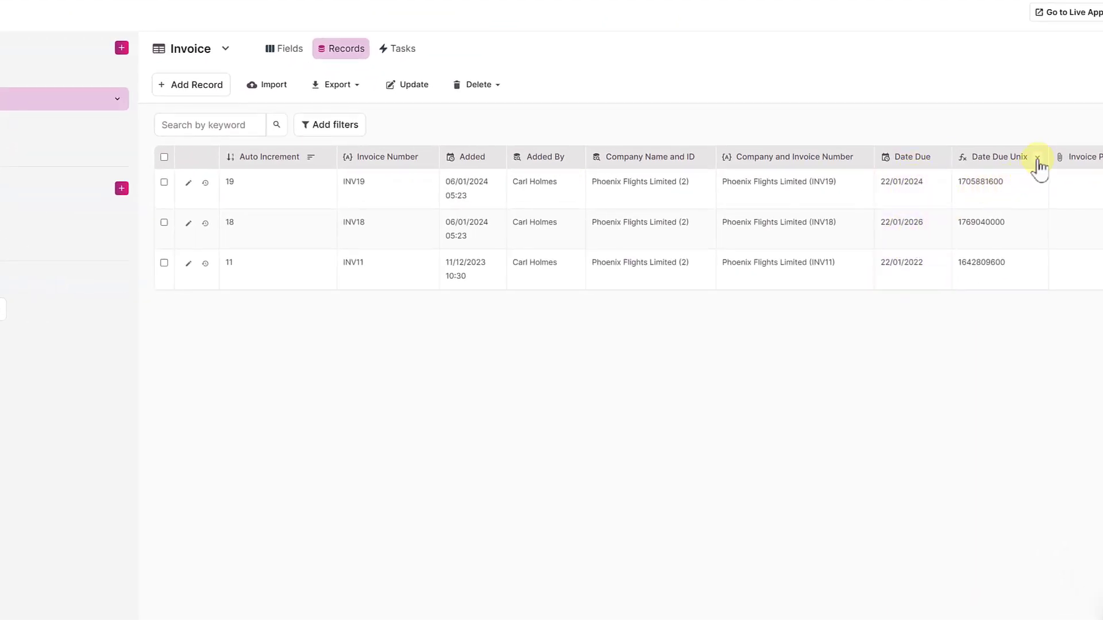
# Inspect the equation settings of the Date Due Unix field in the Invoice table of the Knack builder, and close them unchanged
pyautogui.click(1038, 158)
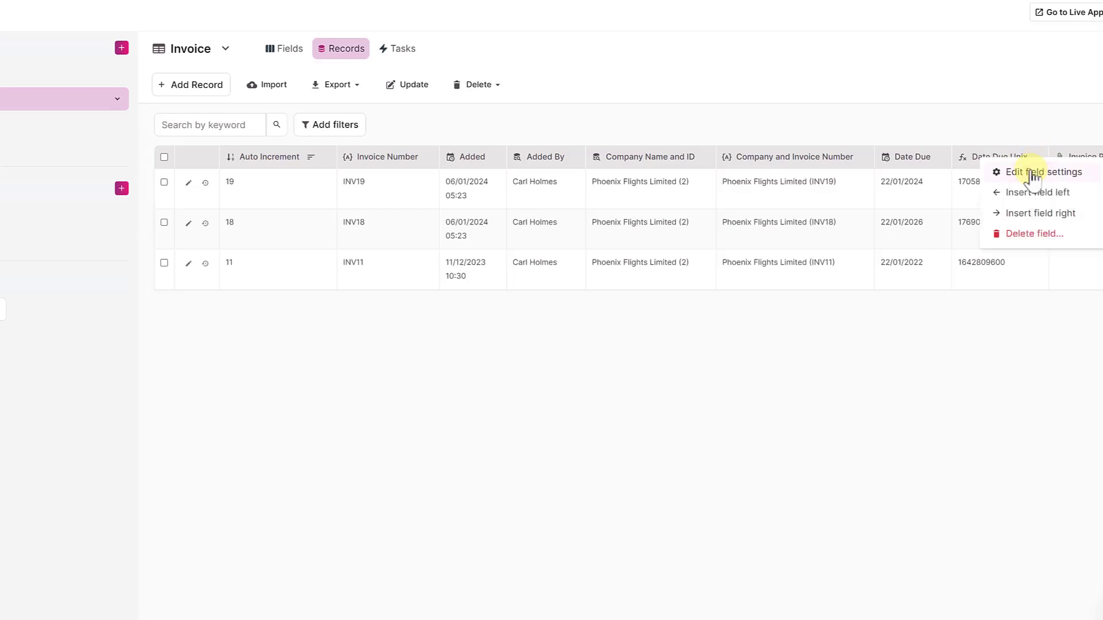
pyautogui.click(1014, 174)
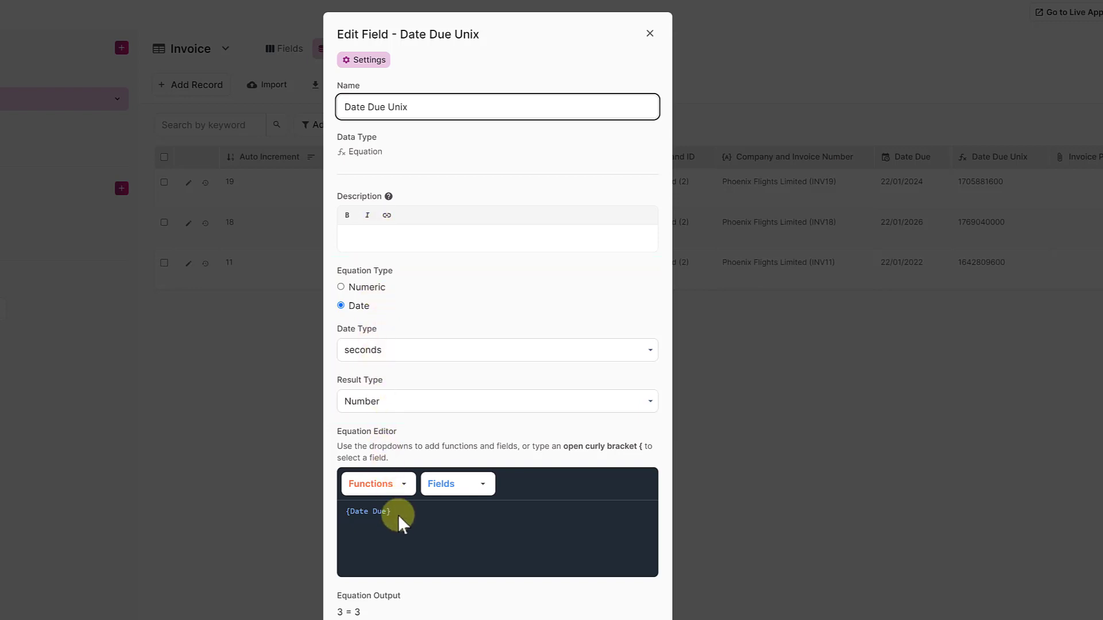
pyautogui.moveTo(396, 513); pyautogui.dragTo(356, 514)
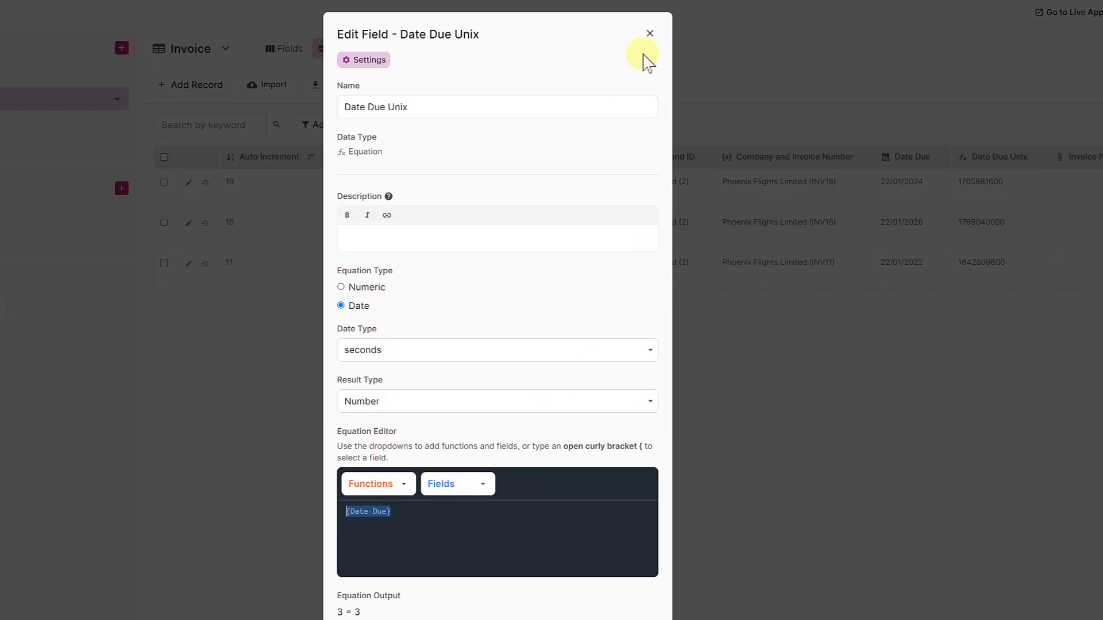
pyautogui.click(649, 34)
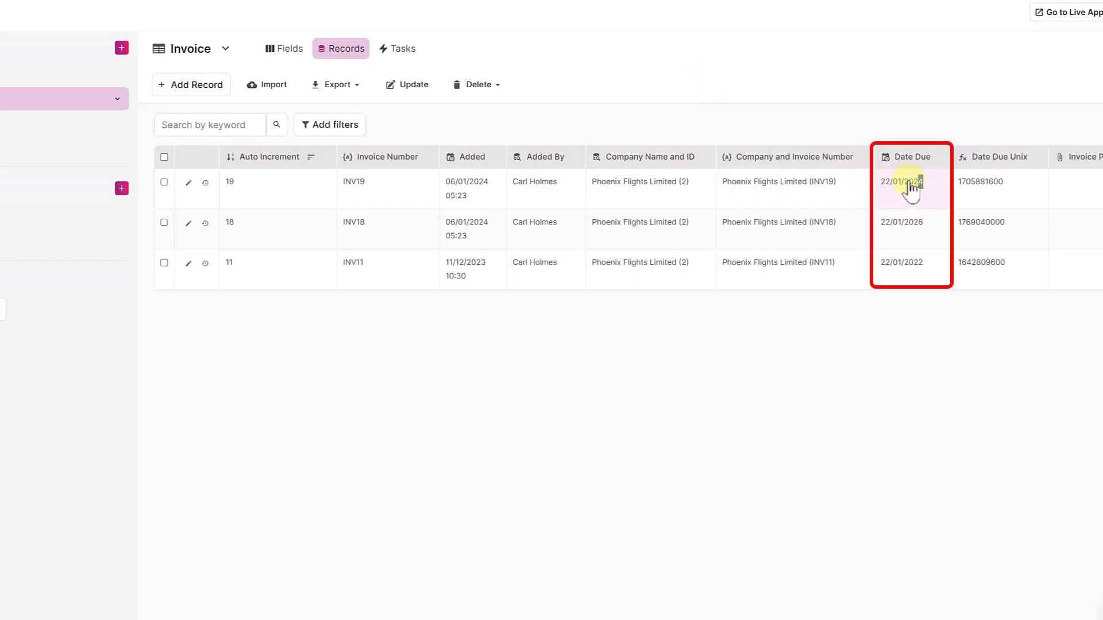
# Compare the Date Due and Date Due Unix values of invoice INV19
pyautogui.moveTo(909, 183); pyautogui.dragTo(895, 183)
pyautogui.click(1007, 183)
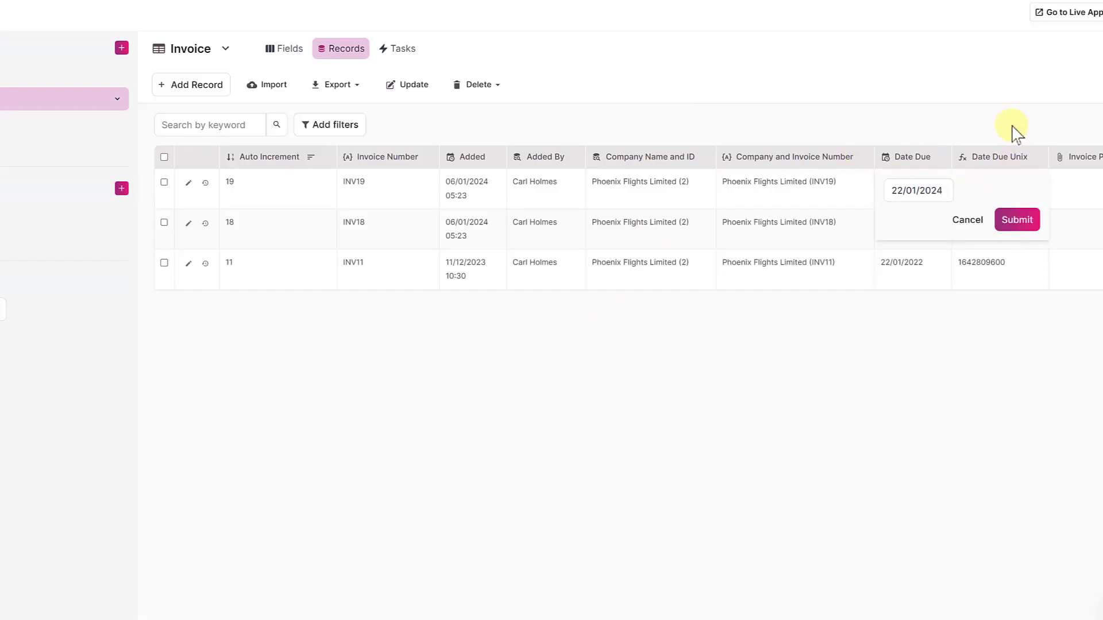
pyautogui.click(1012, 126)
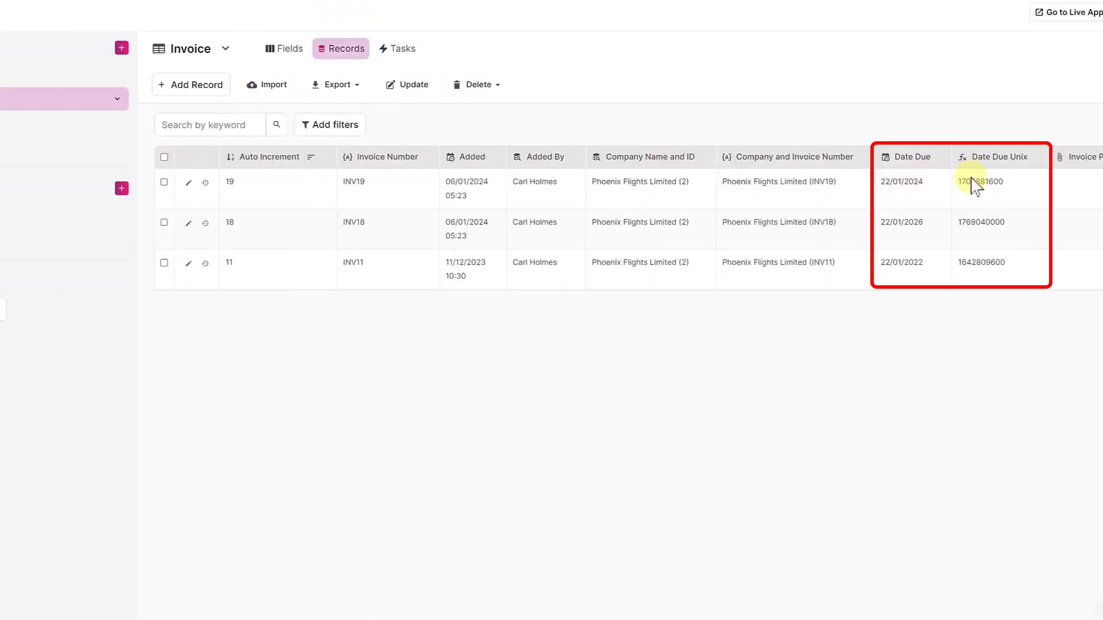
pyautogui.moveTo(1004, 181); pyautogui.dragTo(969, 181)
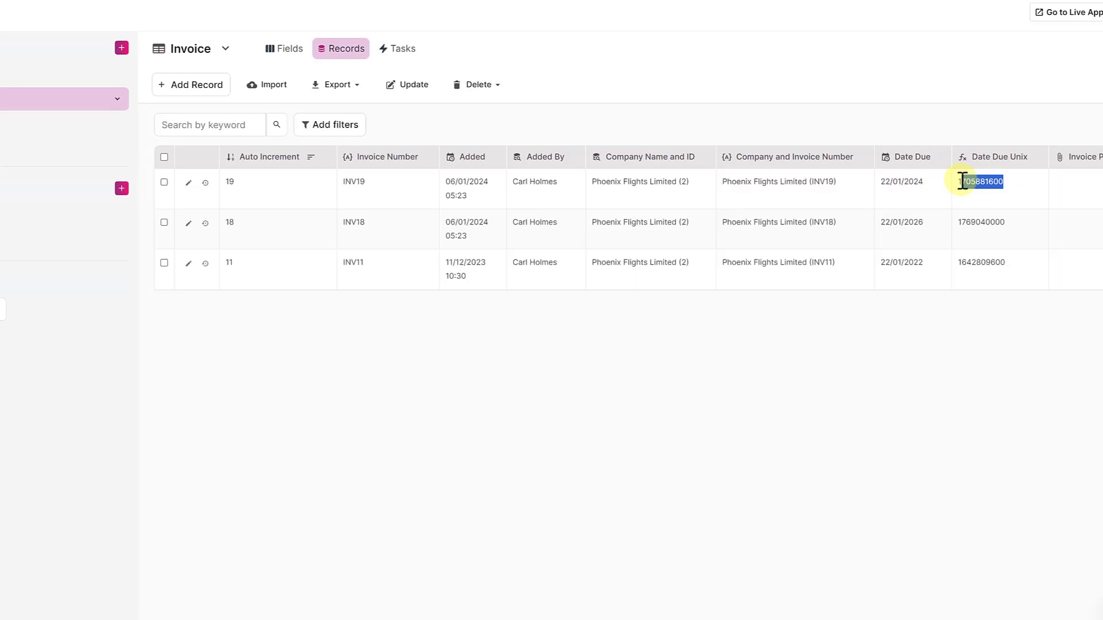
# Inspect the settings of the Max Date Due Unix field in the Company table, and close them unchanged
pyautogui.click(76, 118)
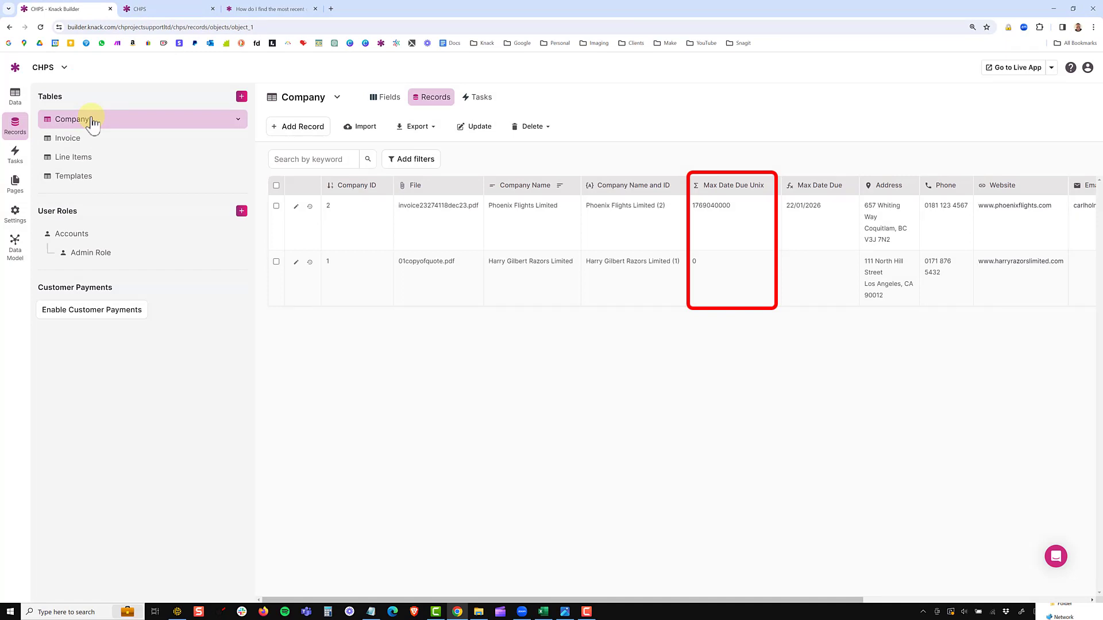
pyautogui.click(771, 185)
pyautogui.click(758, 197)
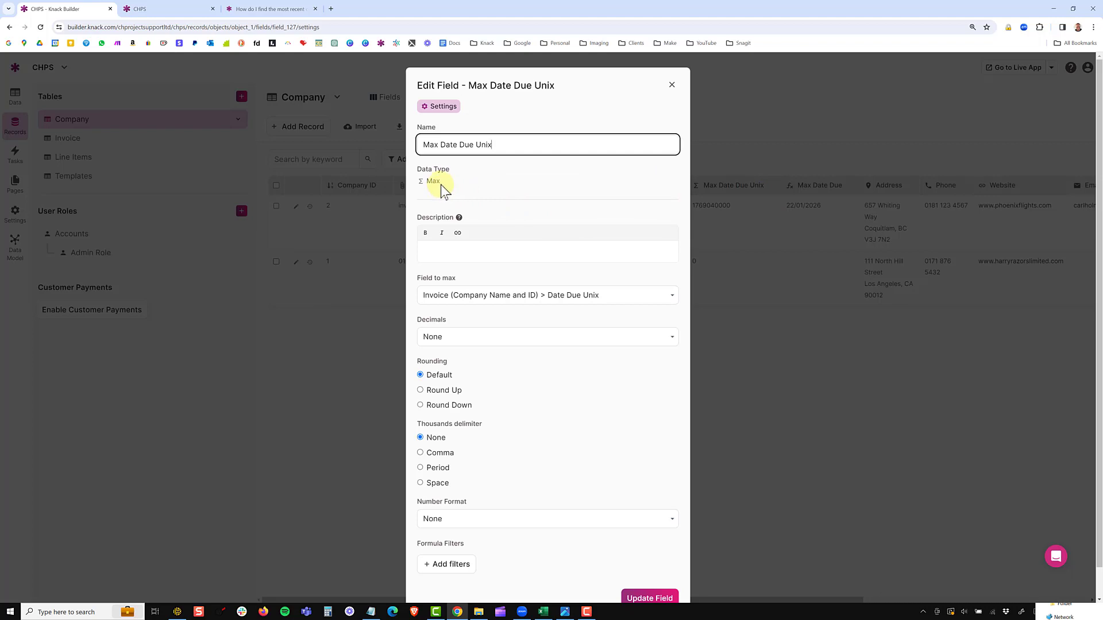
pyautogui.click(672, 85)
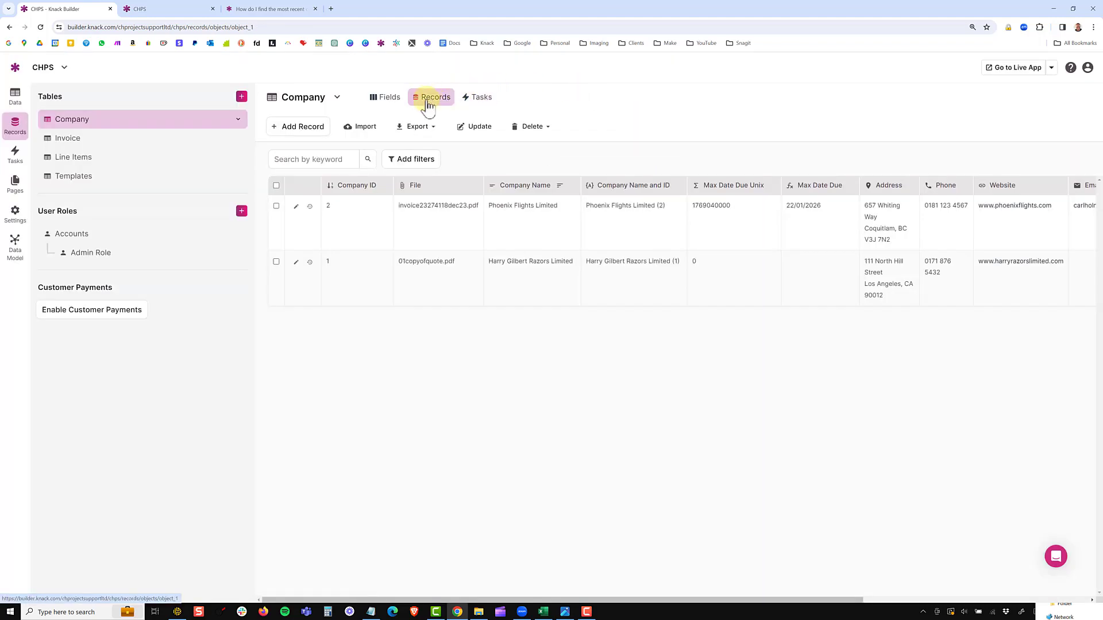
# Try to add a Max field below Count Invoices in the Company table
pyautogui.click(382, 98)
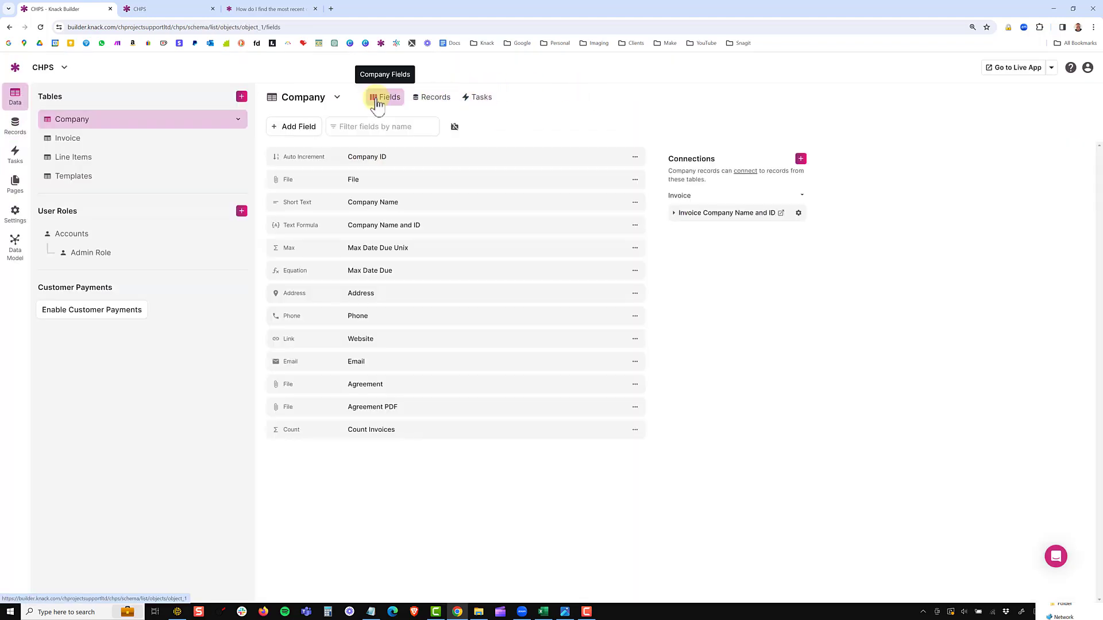
pyautogui.click(308, 131)
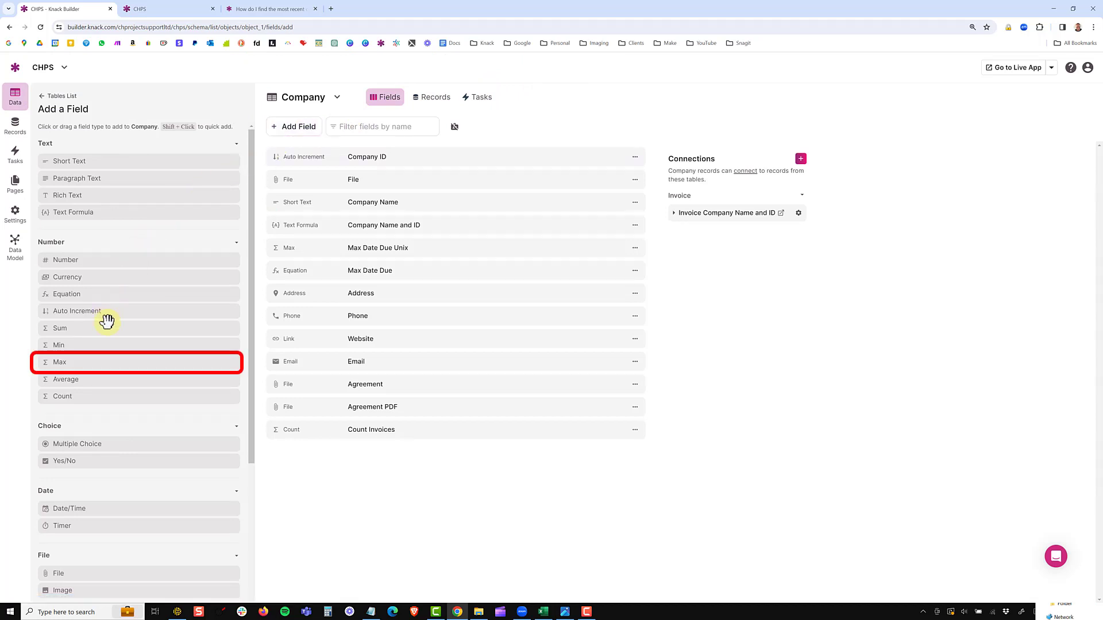
pyautogui.moveTo(86, 359); pyautogui.dragTo(356, 435)
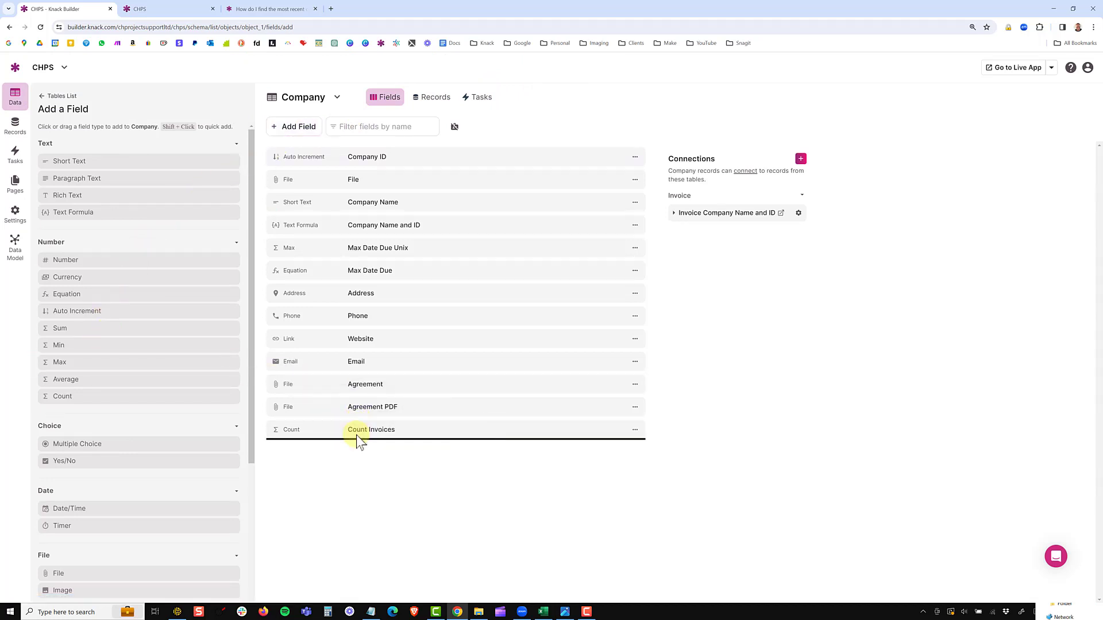
pyautogui.click(473, 291)
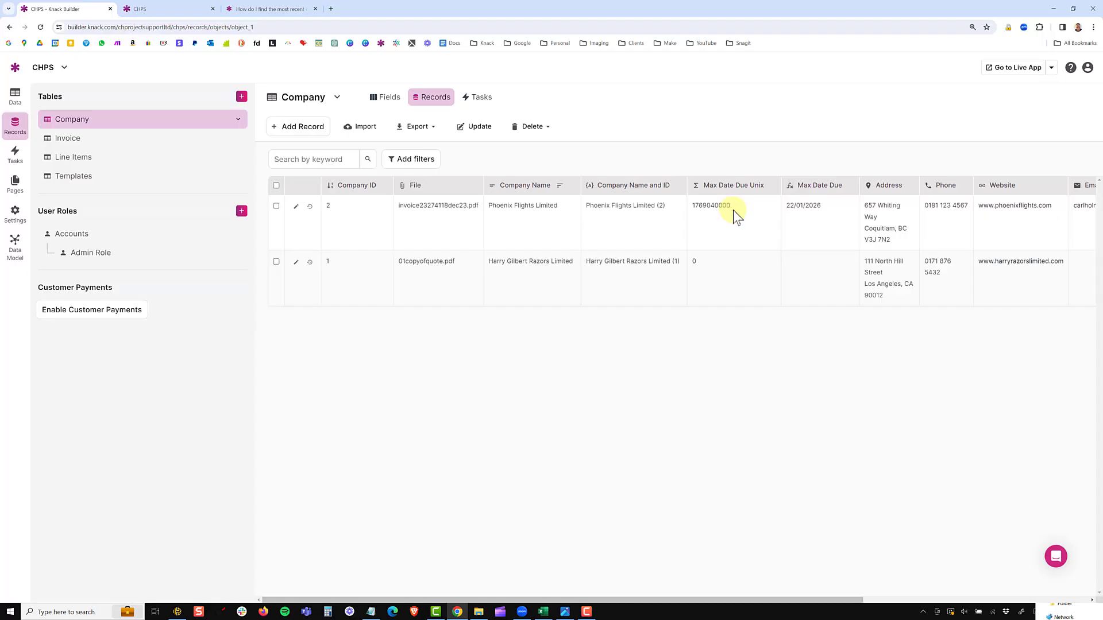
# Compare Phoenix Flights Limited's Max Date Due Unix value in the Company table with invoice INV18's Date Due Unix value in the Invoice table
pyautogui.moveTo(730, 205); pyautogui.dragTo(698, 207)
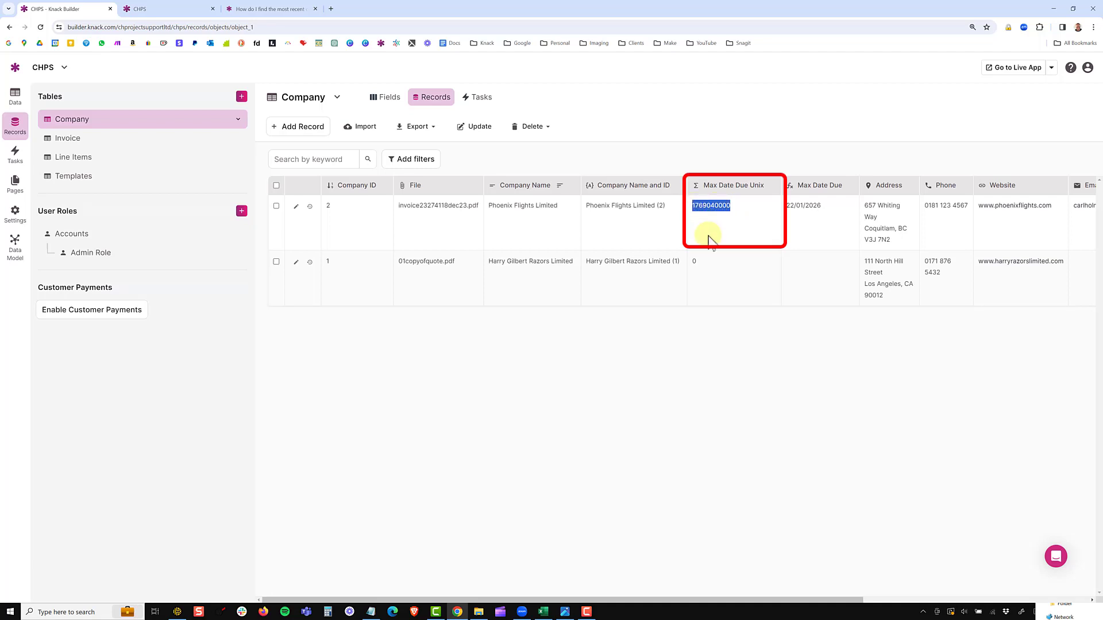
pyautogui.click(67, 140)
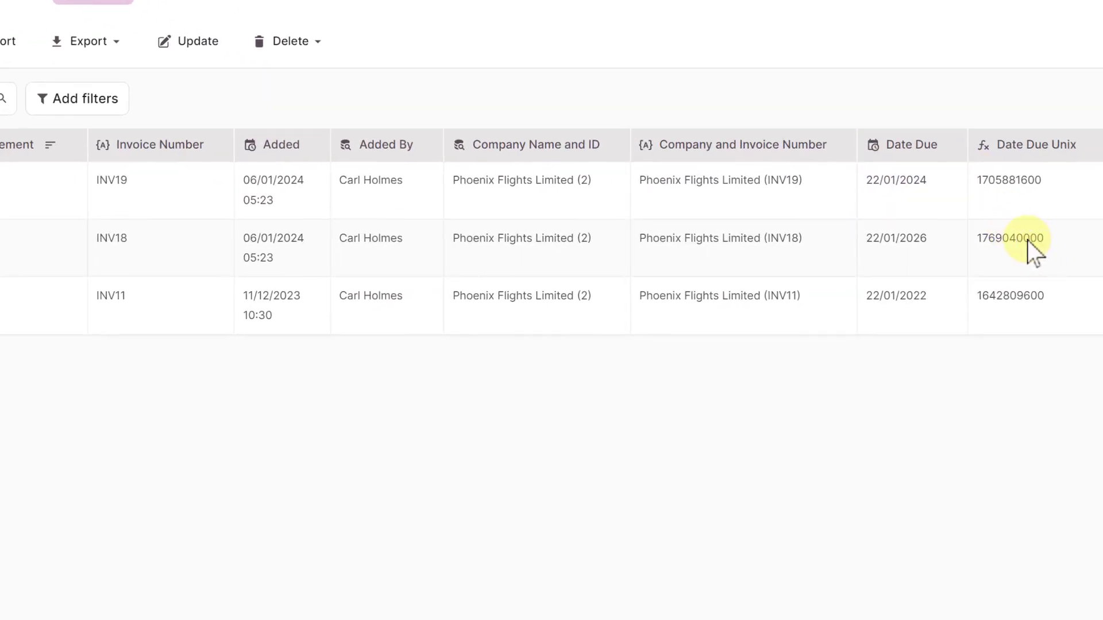
pyautogui.doubleClick(1027, 240)
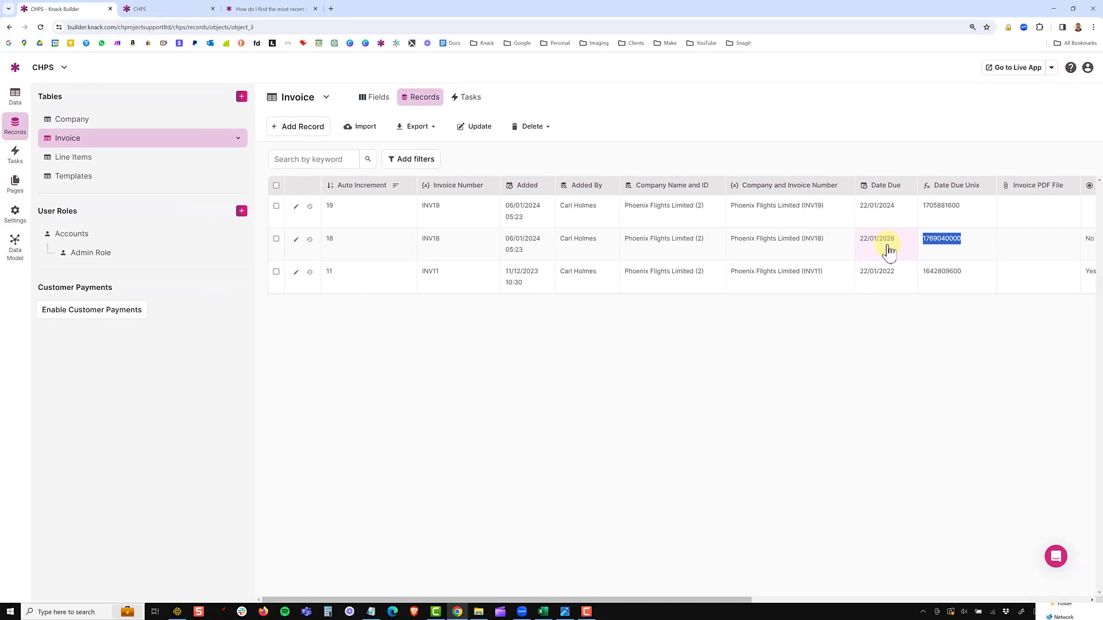
pyautogui.click(50, 119)
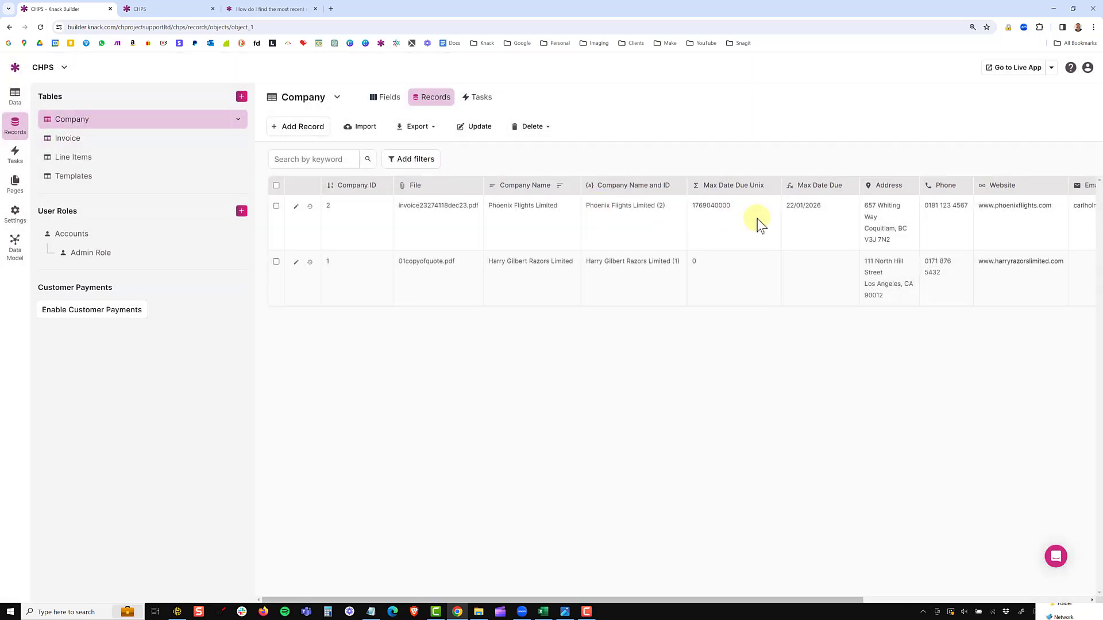
pyautogui.moveTo(736, 208); pyautogui.dragTo(712, 207)
pyautogui.doubleClick(713, 208)
# Open the Company table's Max Date Due field settings and examine its date equation and the fields available to it
pyautogui.click(832, 222)
pyautogui.click(851, 187)
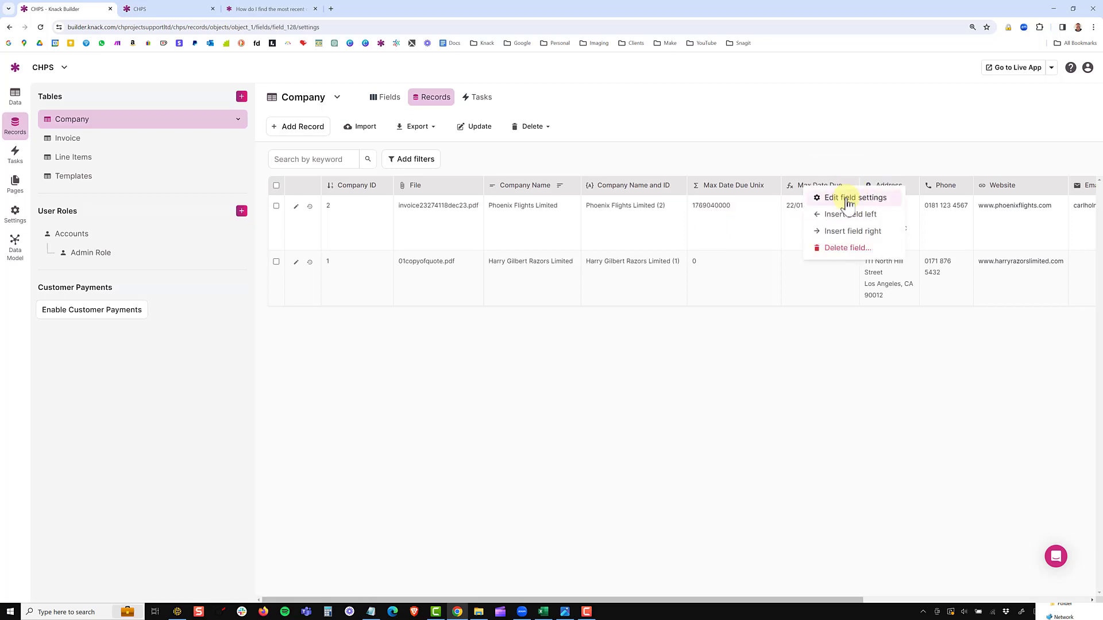
pyautogui.click(847, 199)
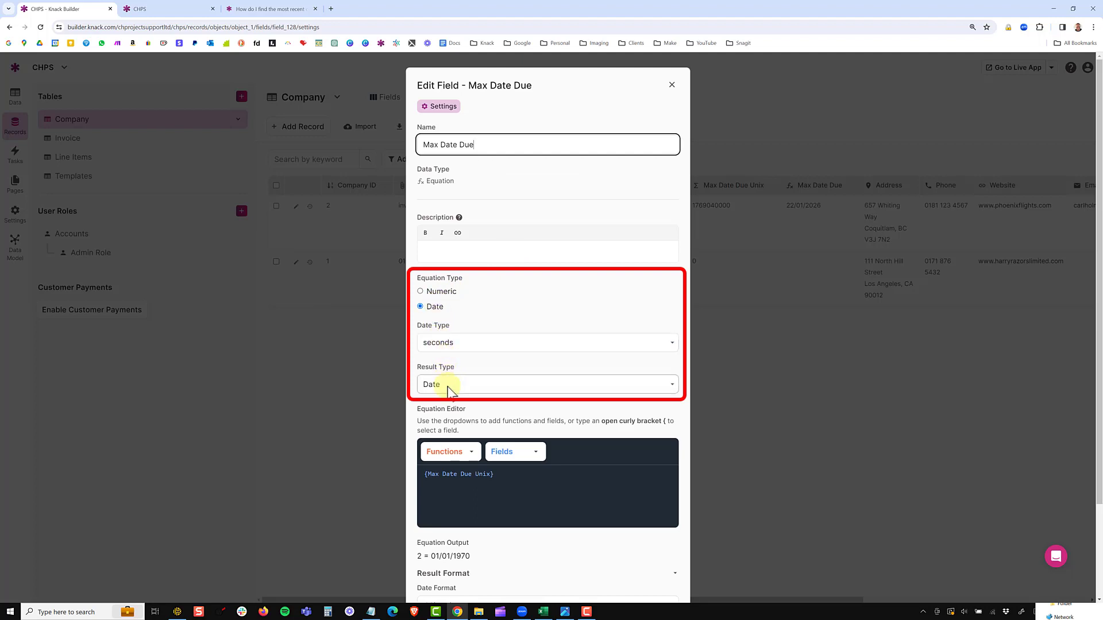
pyautogui.click(482, 476)
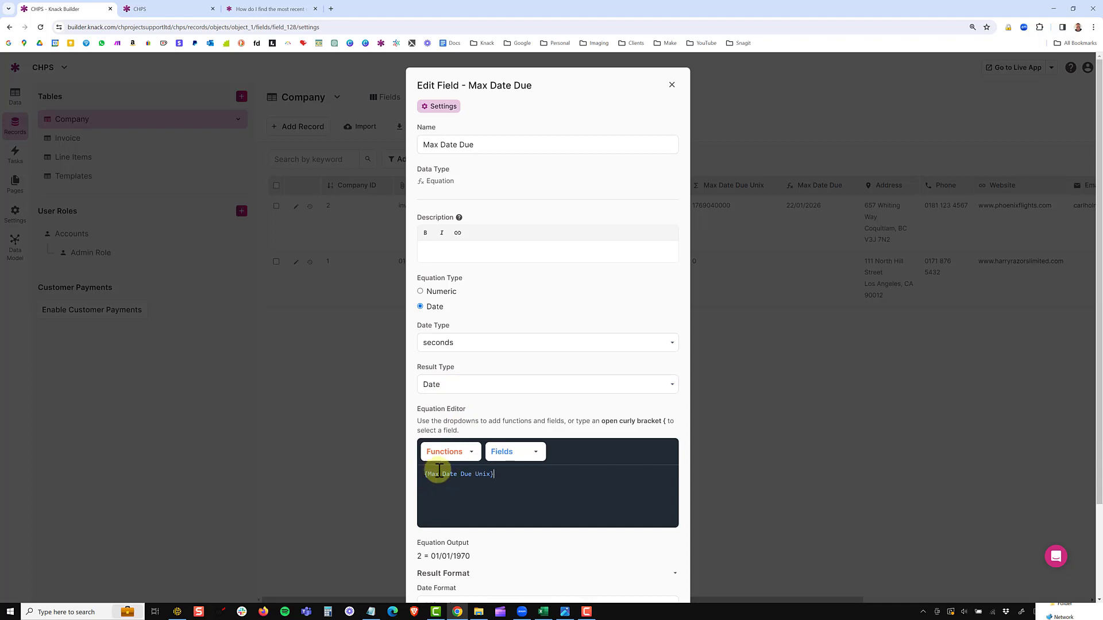
pyautogui.click(515, 452)
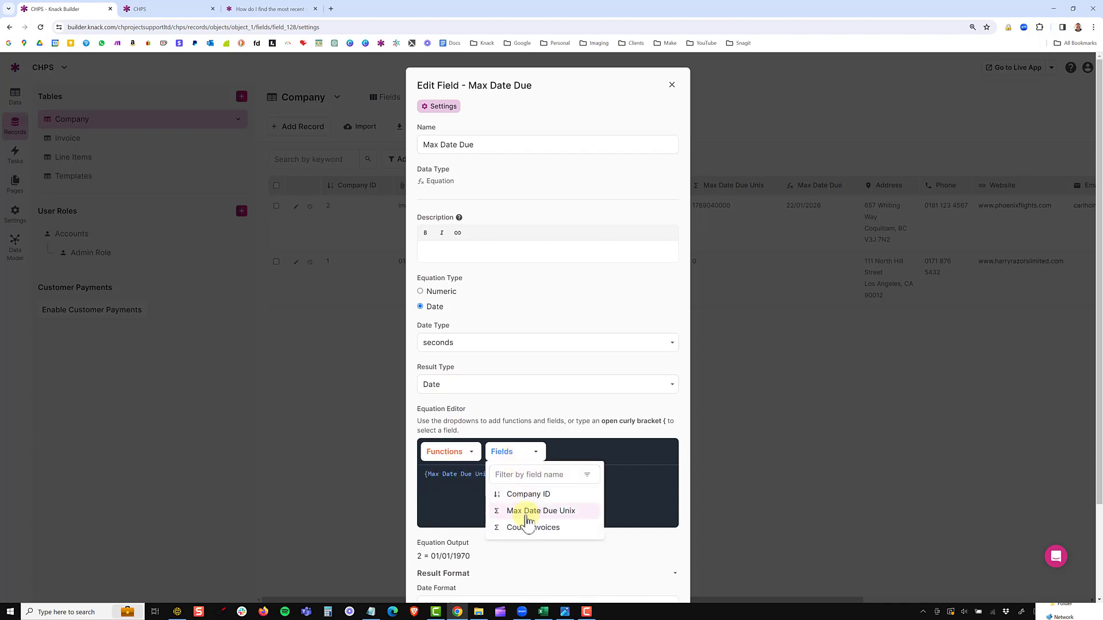
pyautogui.click(517, 475)
pyautogui.moveTo(496, 475); pyautogui.dragTo(414, 475)
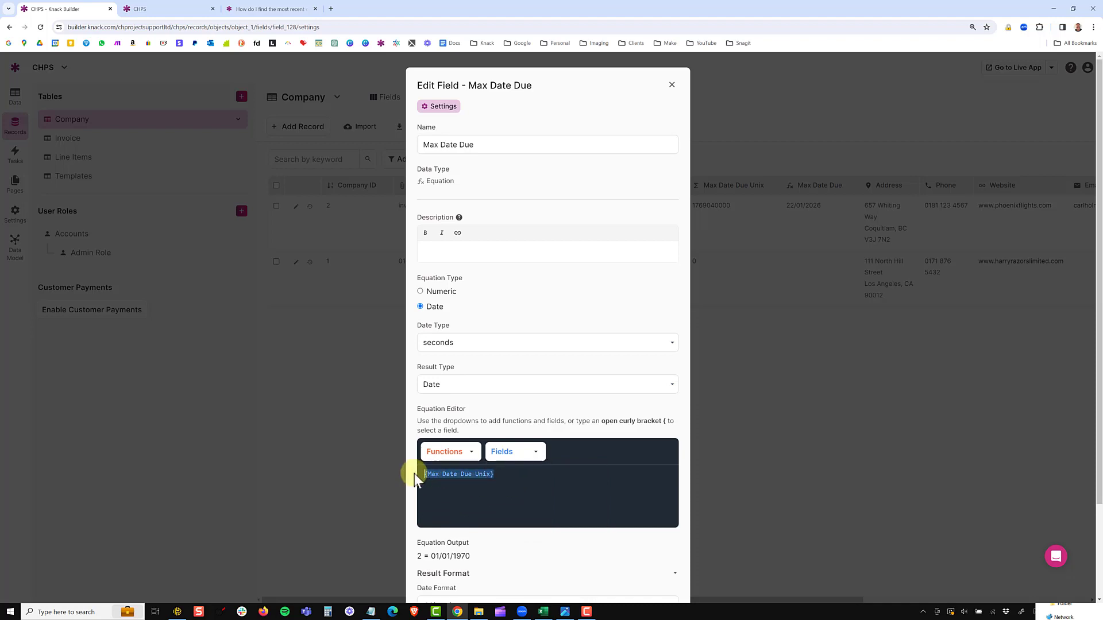
# Close the Max Date Due field settings unchanged and compare Phoenix Flights Limited's Max Date Due Unix and Max Date Due values in the Company records
pyautogui.click(672, 86)
pyautogui.moveTo(729, 207); pyautogui.dragTo(698, 209)
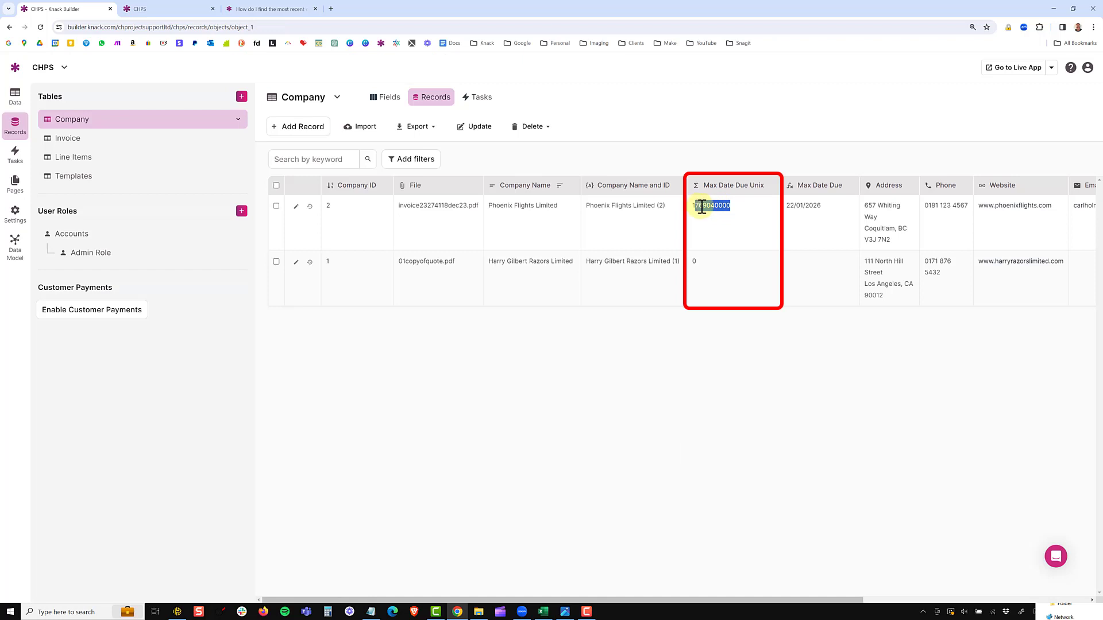
pyautogui.click(836, 208)
pyautogui.moveTo(803, 207); pyautogui.dragTo(791, 206)
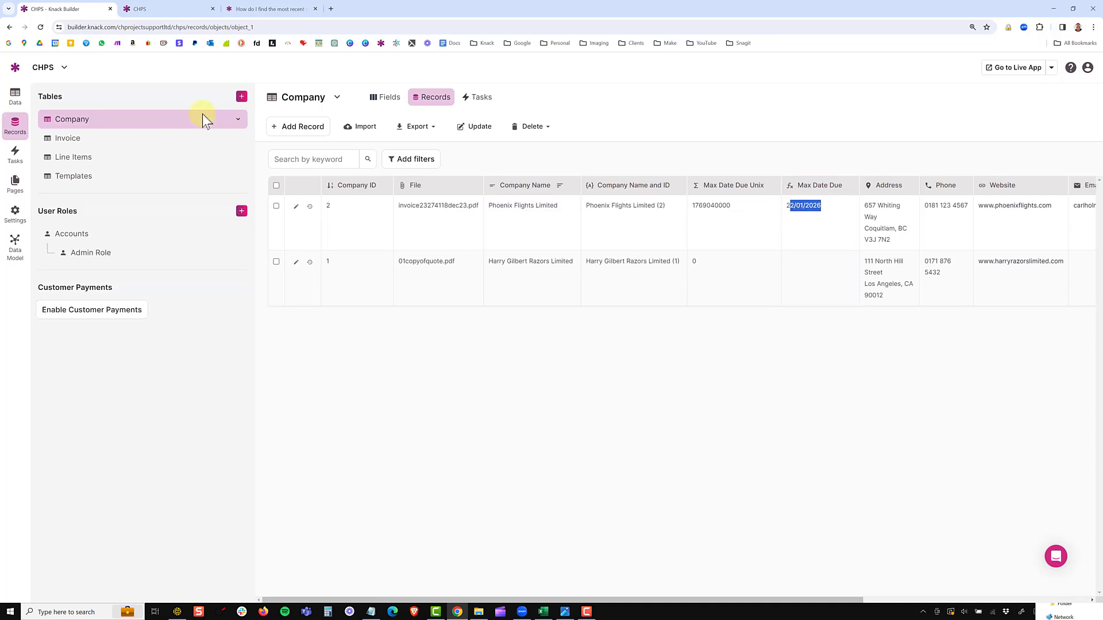
# Open the company details view on the Company Details page for editing and examine the Company fields available to add
pyautogui.click(17, 185)
pyautogui.click(75, 119)
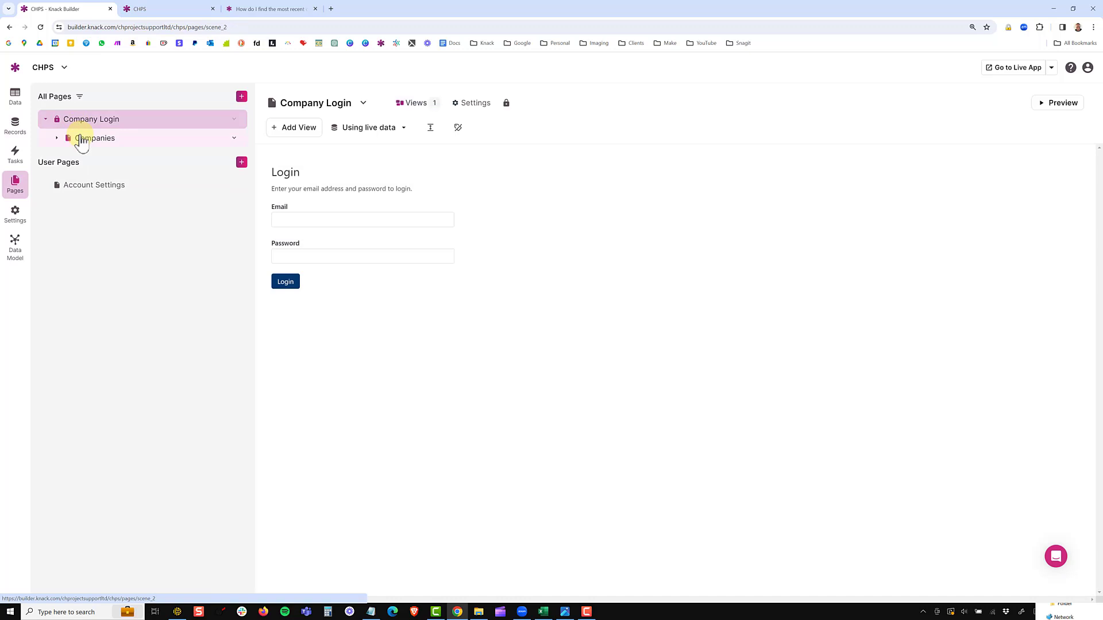
pyautogui.click(82, 141)
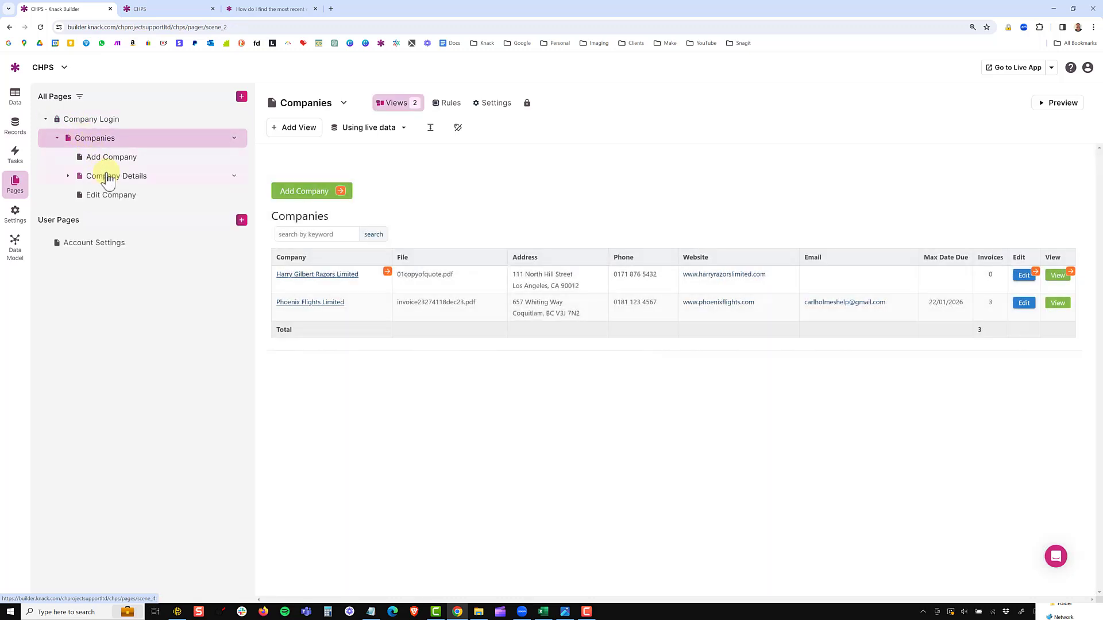
pyautogui.click(107, 177)
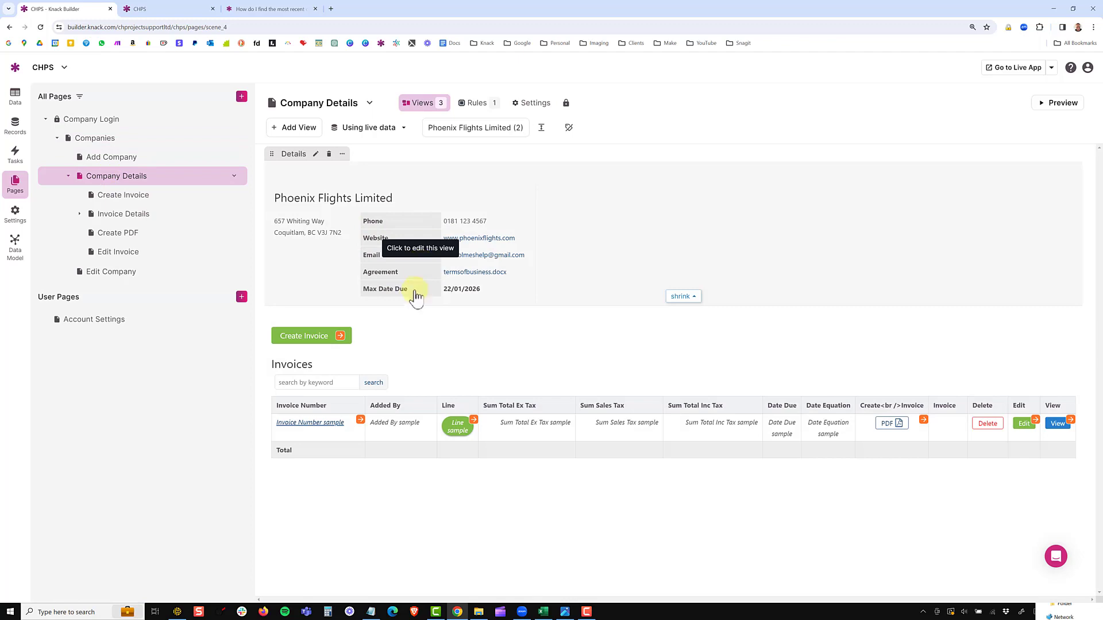
pyautogui.click(413, 299)
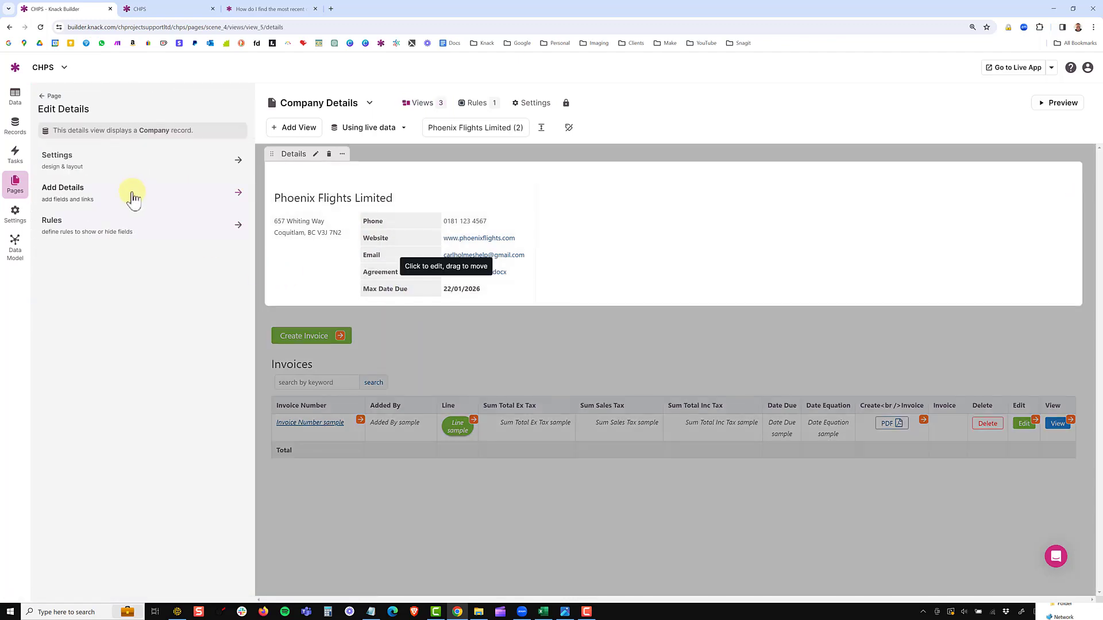
pyautogui.click(104, 198)
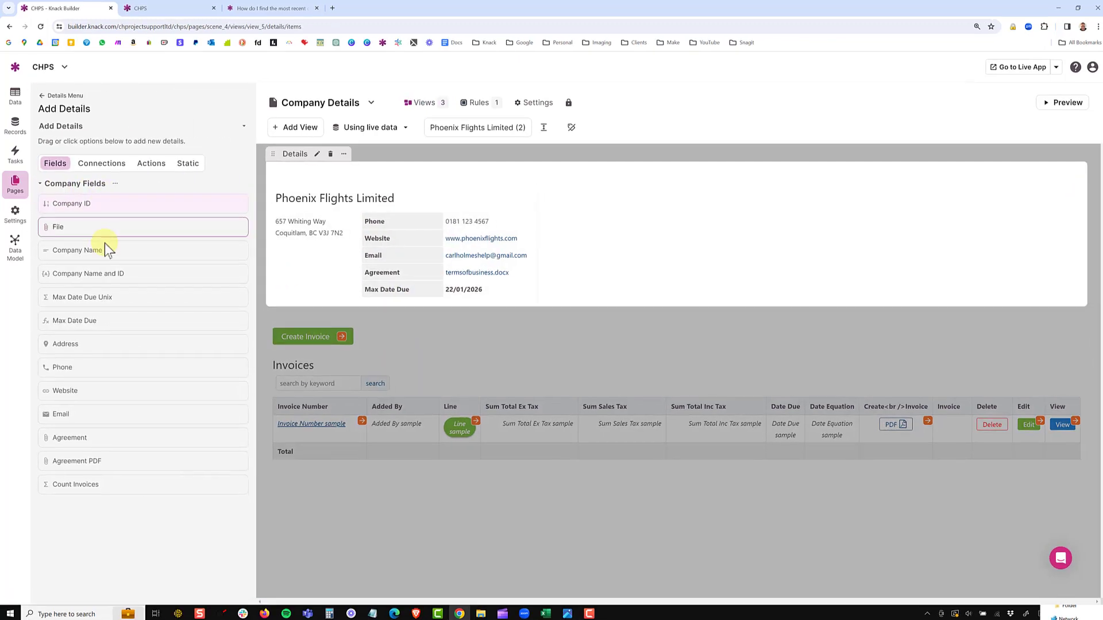